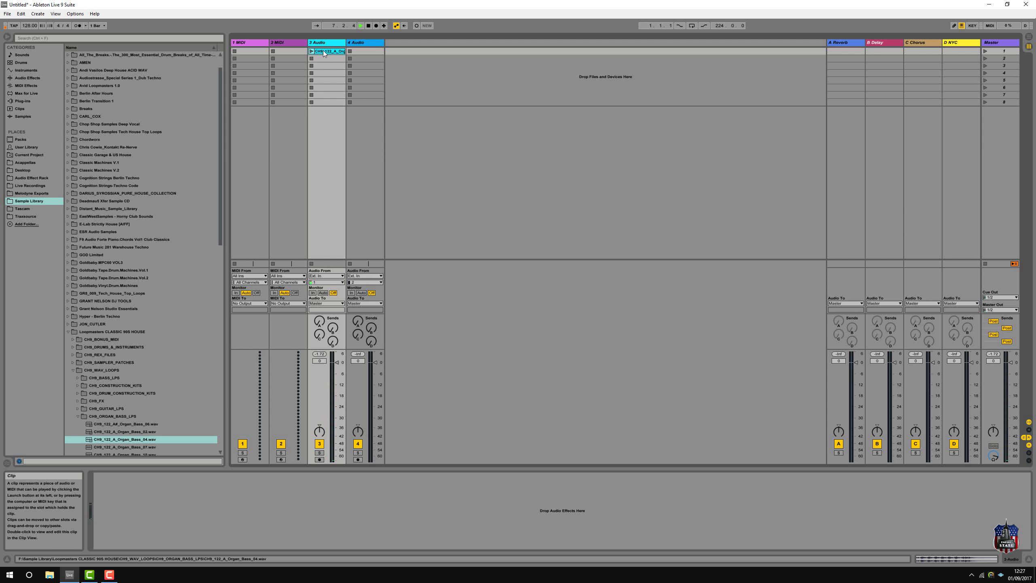
Convert the organ bass audio clip's melody to a new MIDI track and move the resulting MIDI clip to scene 2.
right_click(324, 52)
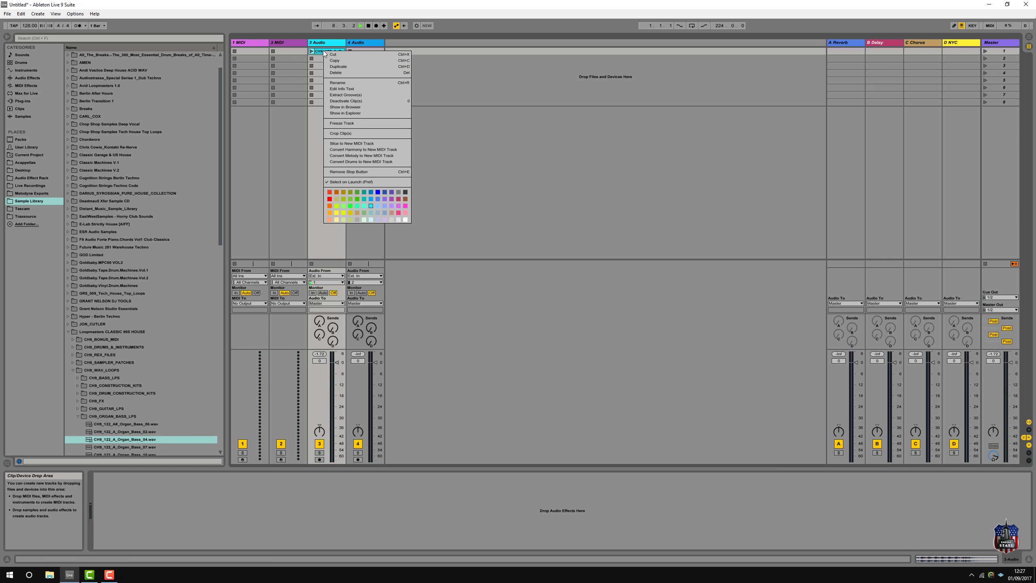
left_click(340, 156)
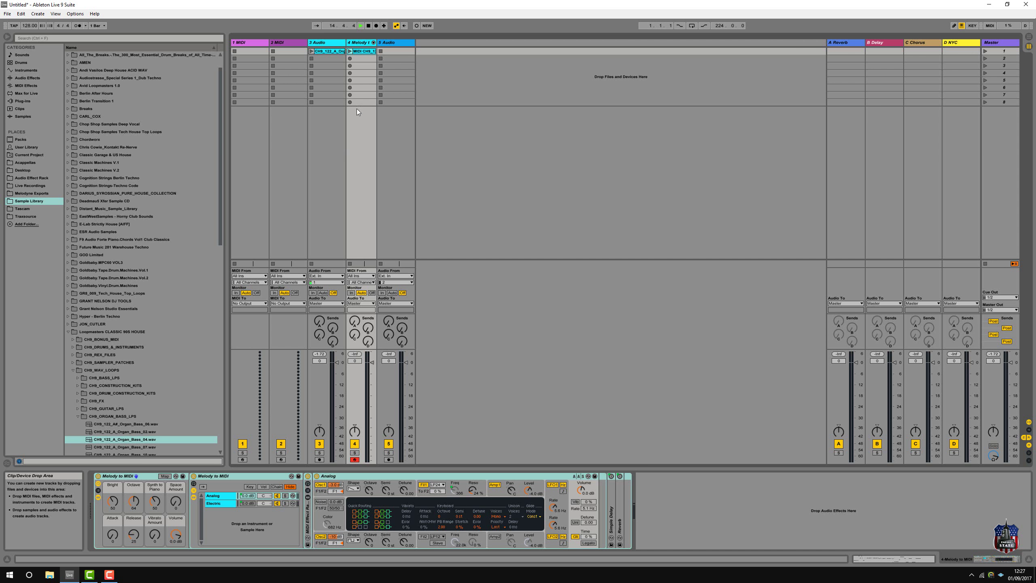
left_click_drag(361, 51, 362, 59)
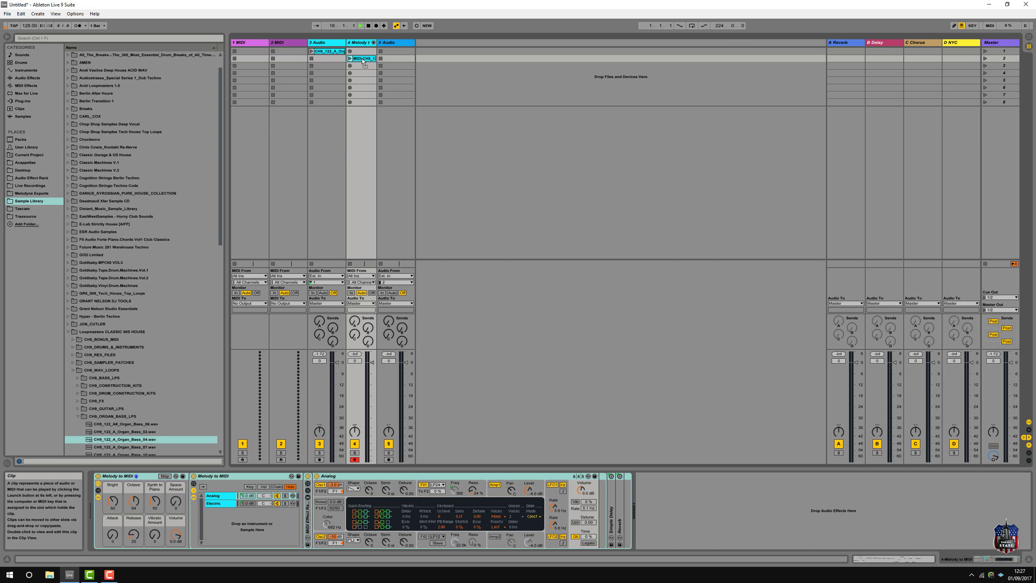
Play the converted MIDI clip and the original organ bass audio clip in turn to compare them, stopping playback at the end.
left_click(349, 59)
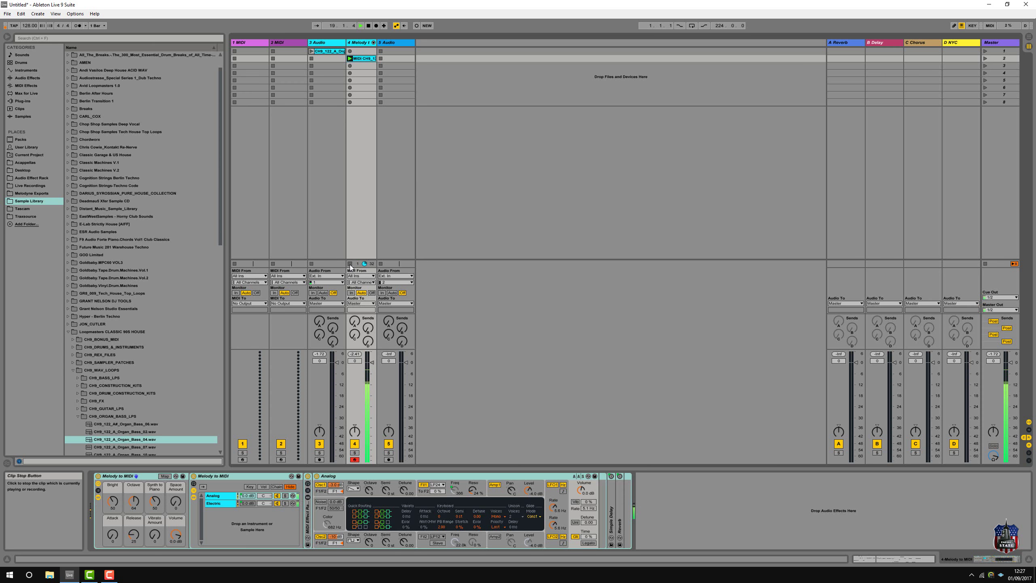
left_click(310, 51)
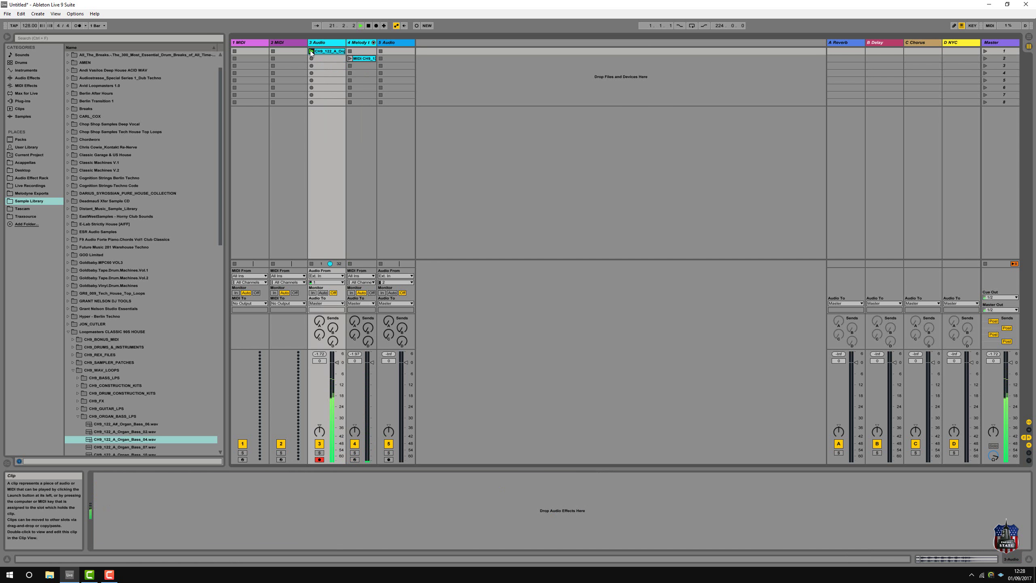
left_click(311, 264)
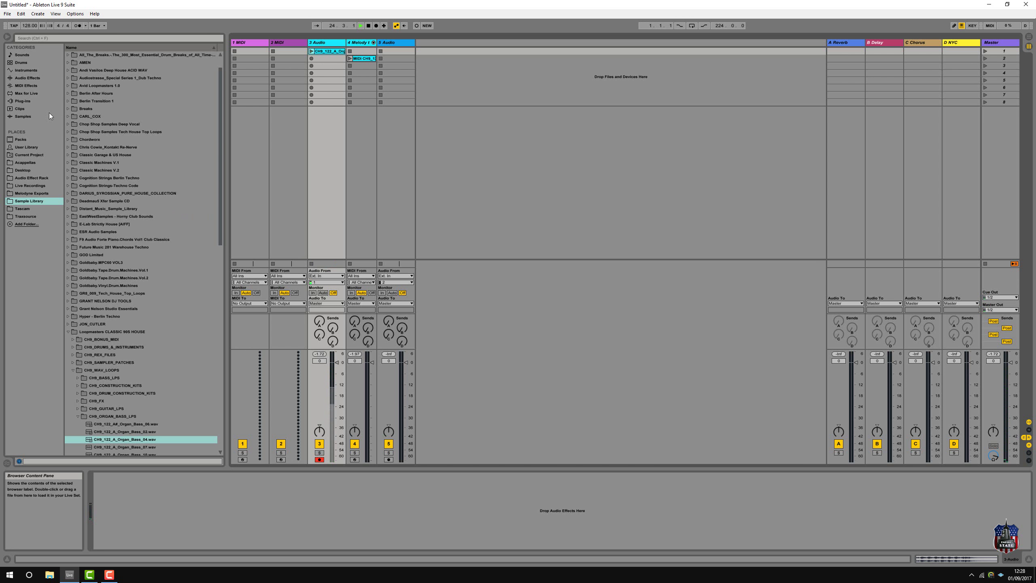
Load the Sylenth1 plug-in on track 1 and move the converted MIDI clip onto that track.
left_click(24, 100)
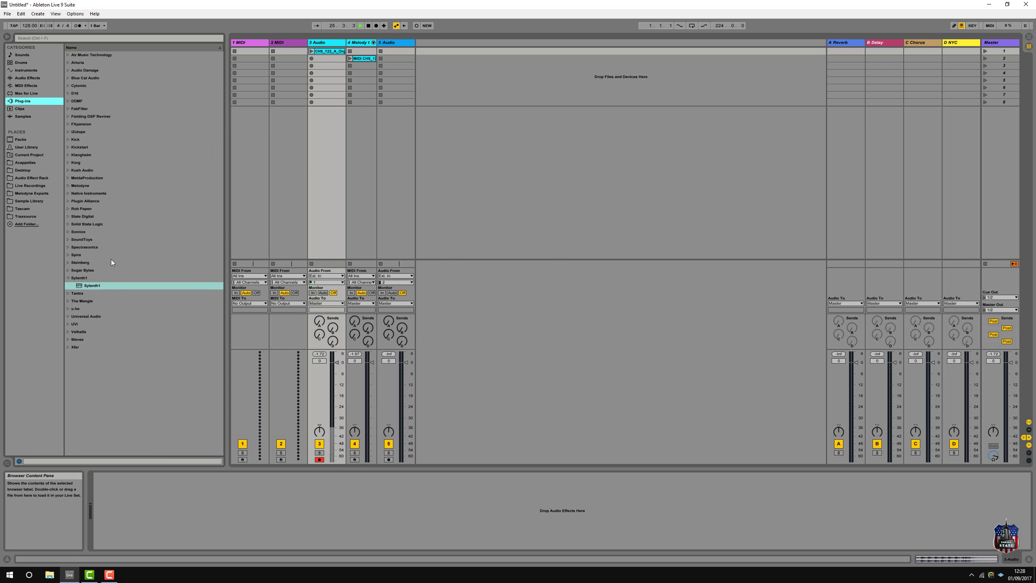
left_click_drag(94, 286, 201, 96)
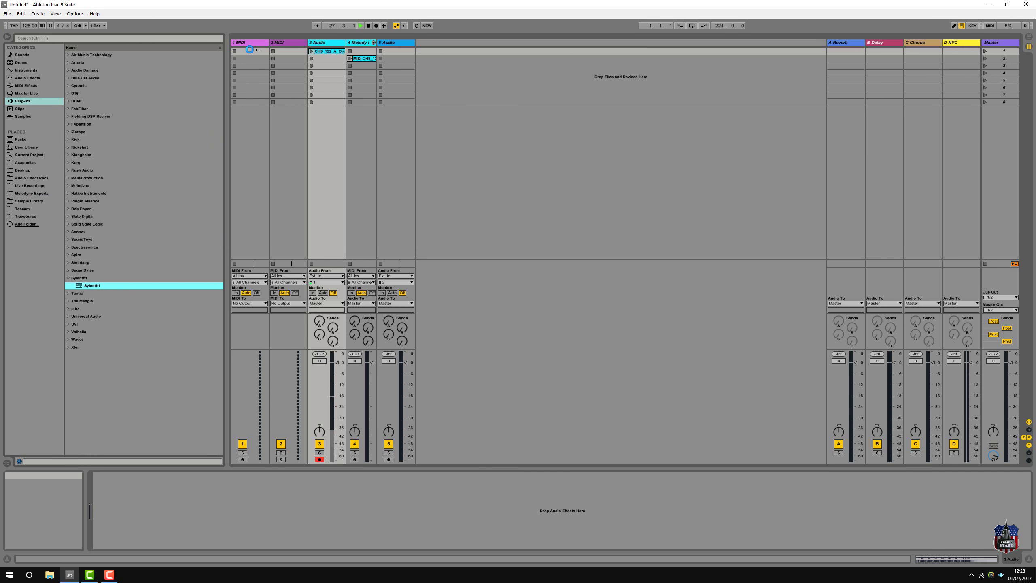
left_click_drag(249, 49, 249, 50)
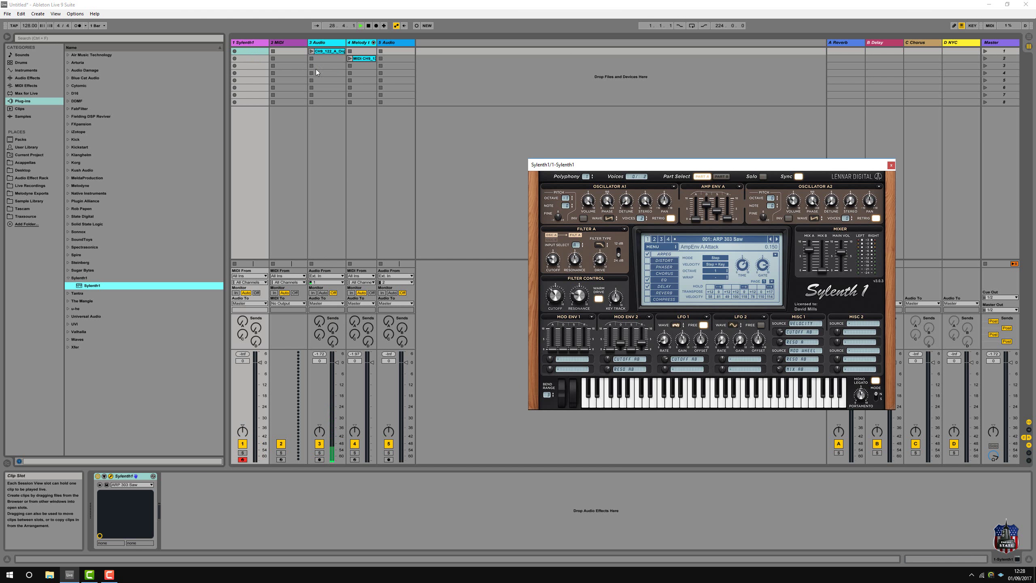
left_click_drag(368, 59, 284, 67)
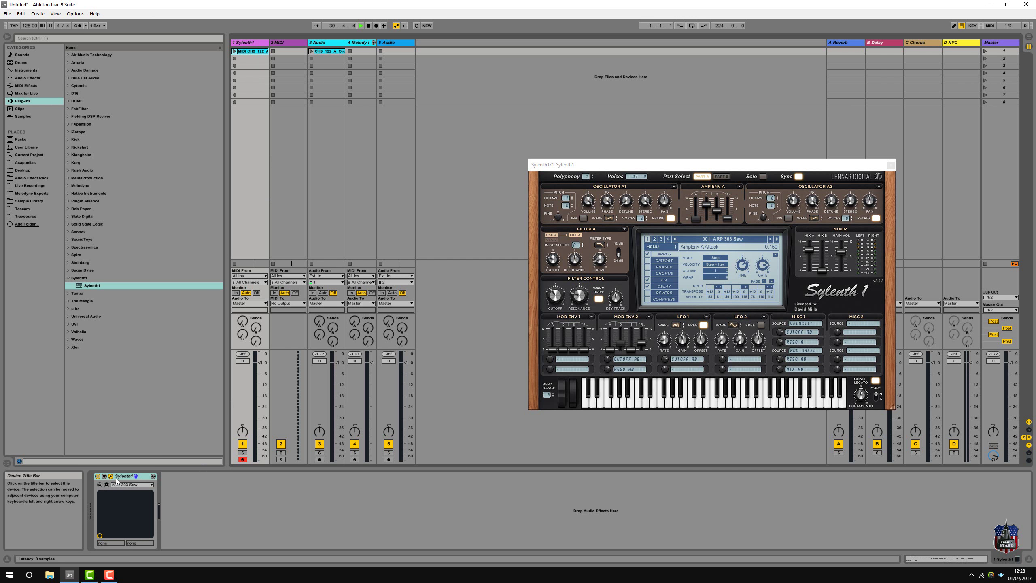
Choose the KEY Fifth House preset in Sylenth1, and move the MIDI clip to scene 3 and launch it.
left_click(724, 240)
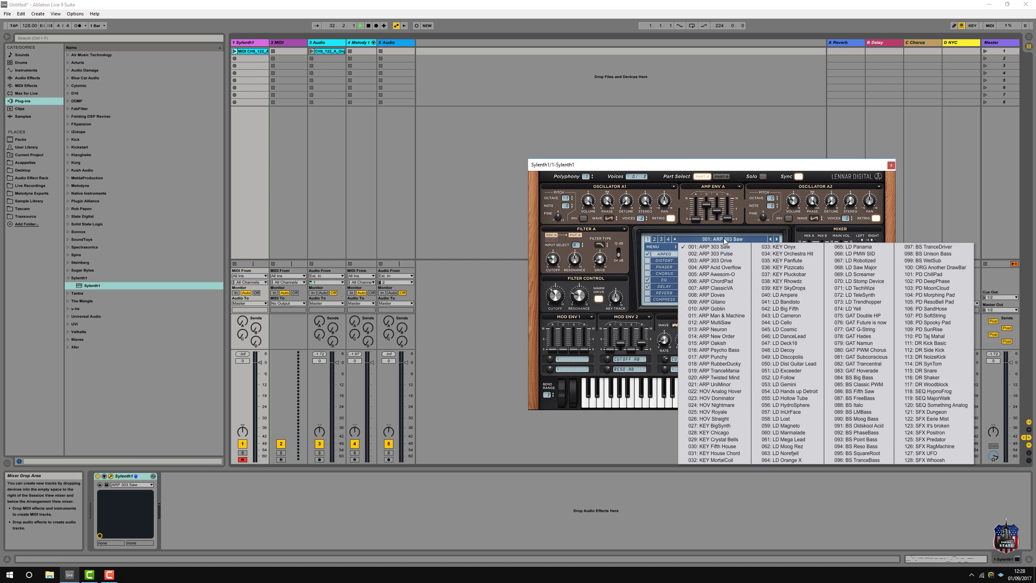
left_click(724, 446)
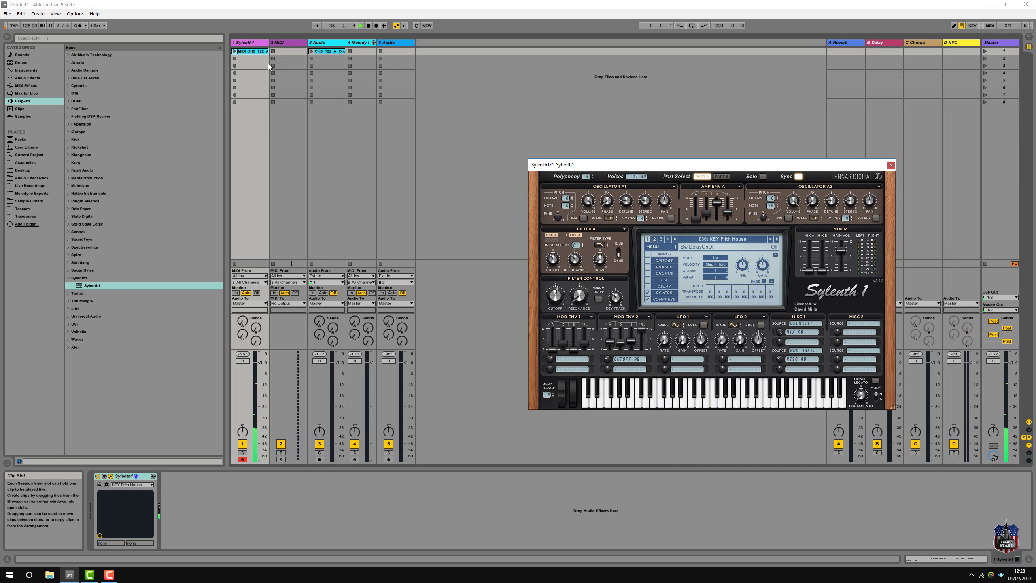
left_click_drag(250, 51, 246, 67)
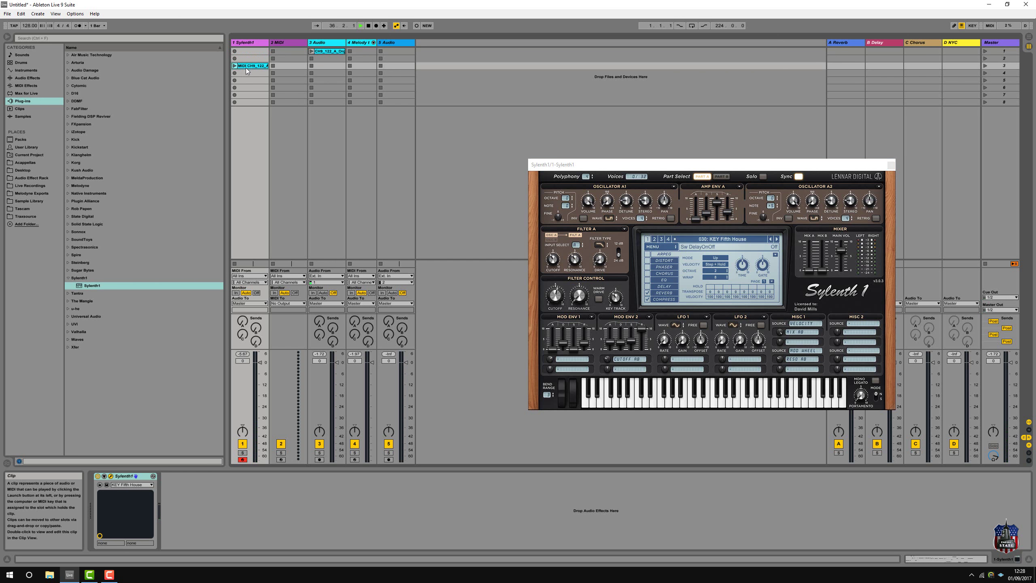
left_click(235, 66)
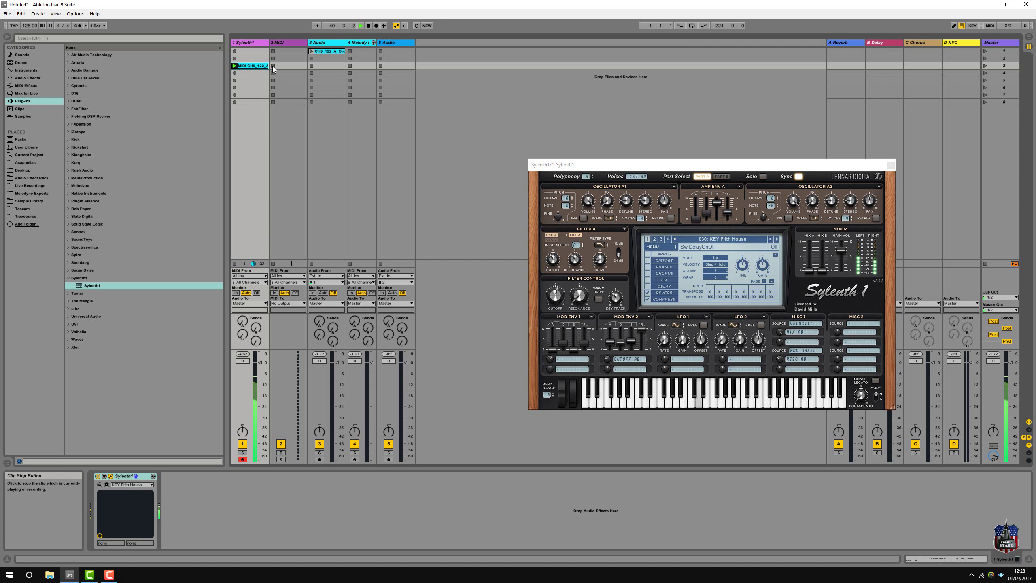
Open the MIDI clip's notes, shorten its loop to the first bar and stop playback.
left_click(256, 65)
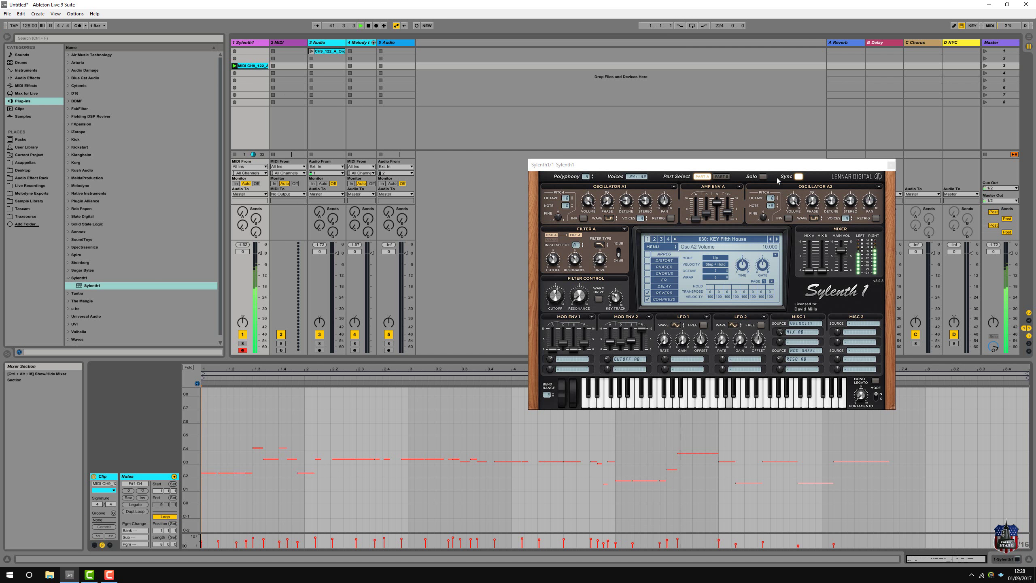
left_click_drag(768, 165, 744, 64)
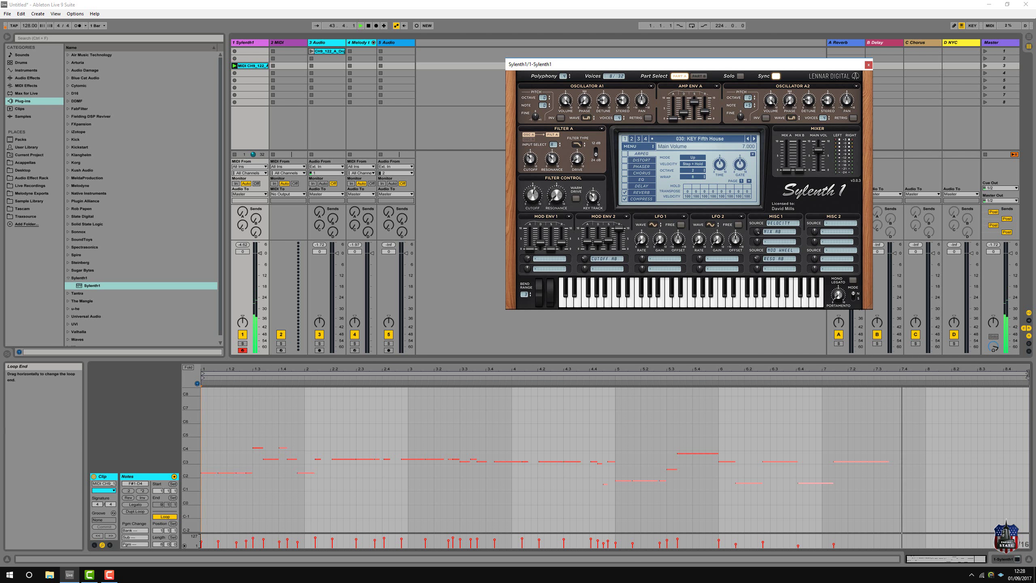
left_click_drag(1027, 377, 303, 421)
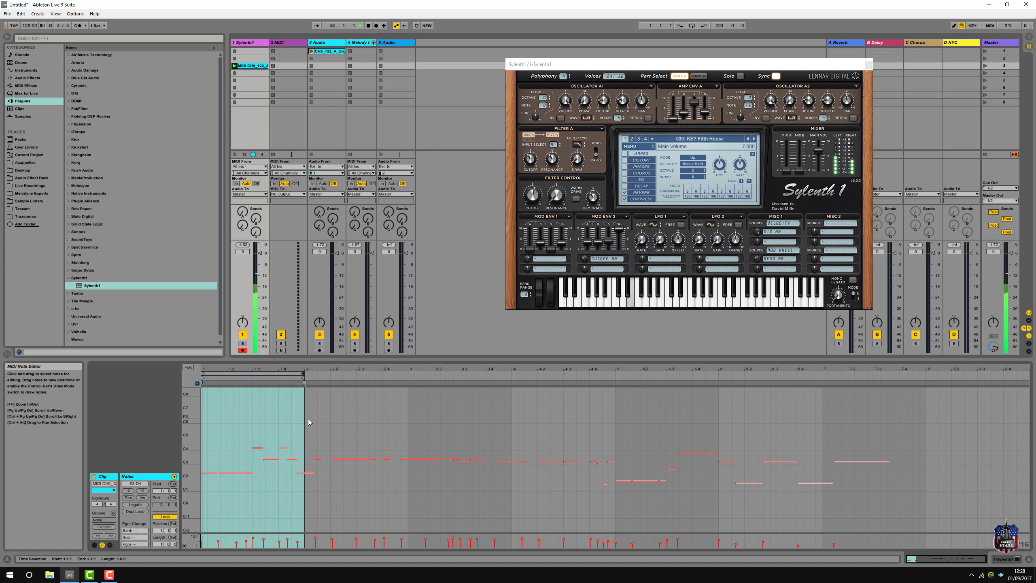
key("space")
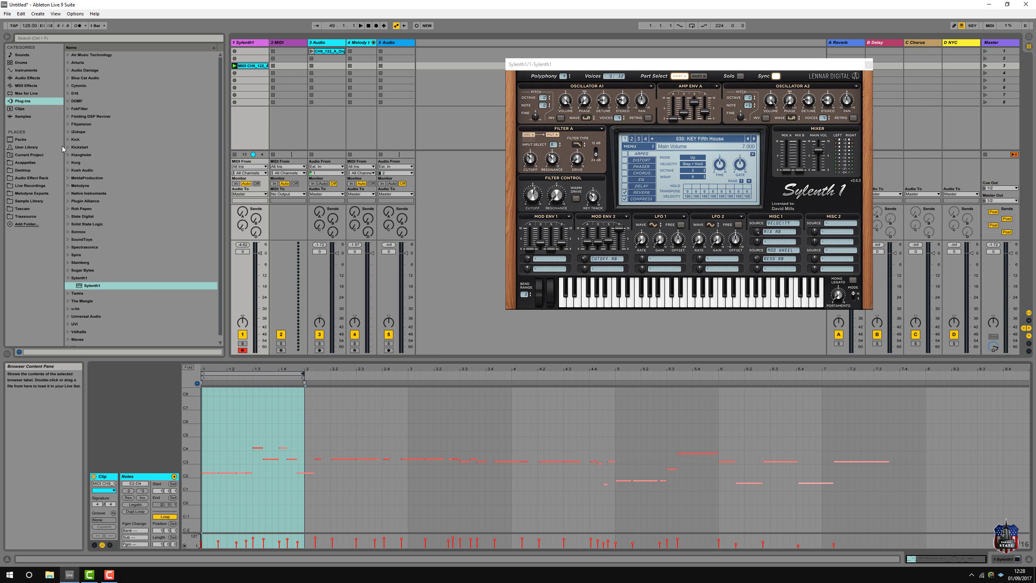
Locate toploop_03 among the WAV files of Chop Shop Samples Tech House Top Loops in the Sample Library and preview it.
left_click(31, 202)
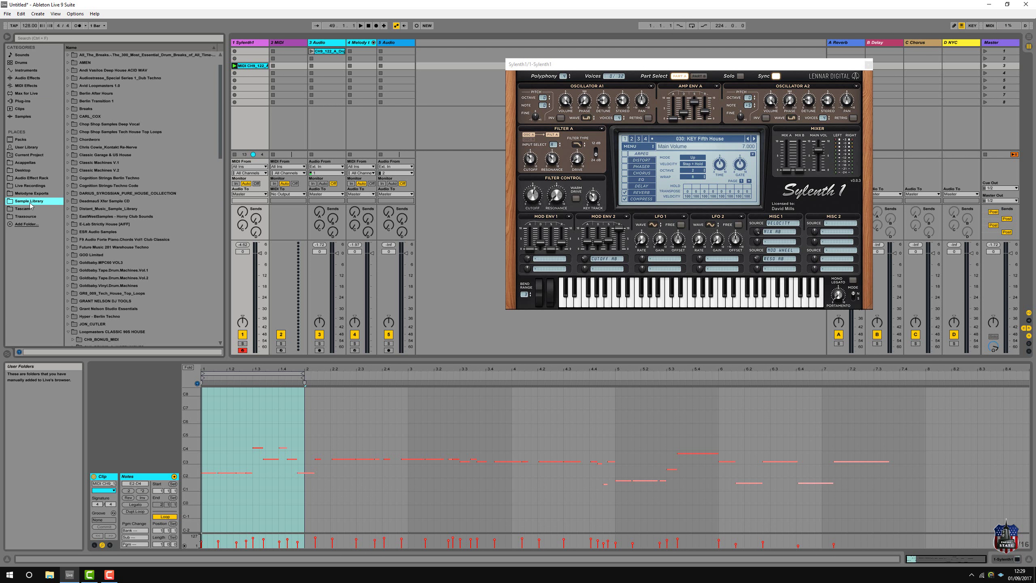
double_click(122, 132)
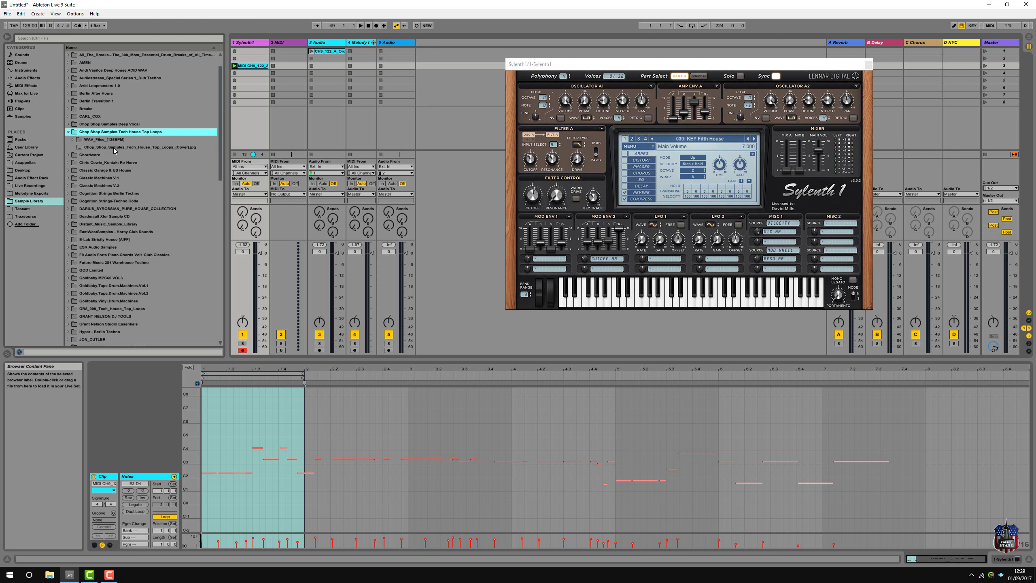
left_click(92, 139)
double_click(91, 140)
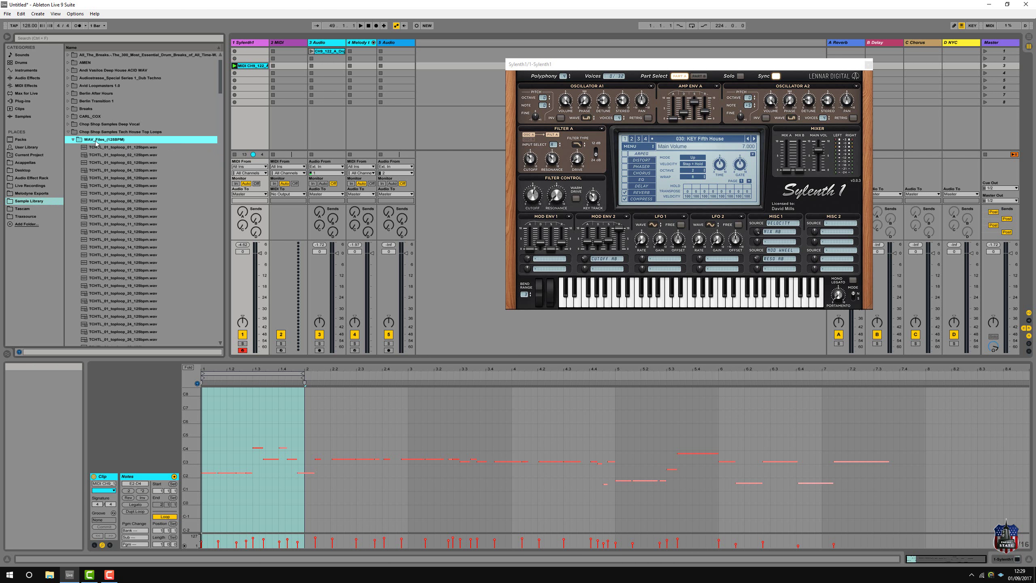
left_click(116, 162)
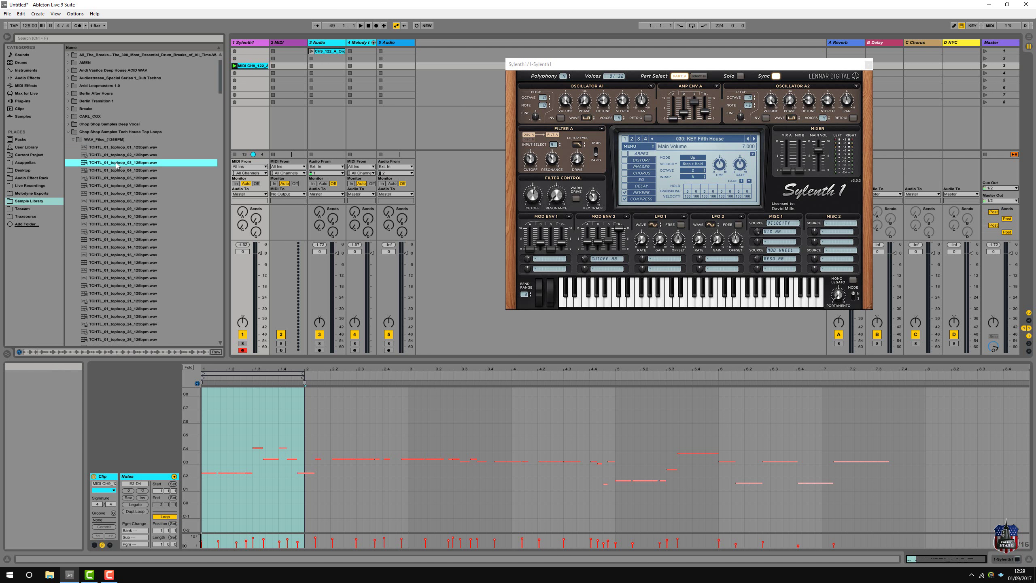
Place the toploop_03 sample in scene 3 of the 5 Audio track as an audio clip, without converting it to MIDI.
left_click_drag(115, 163, 365, 67)
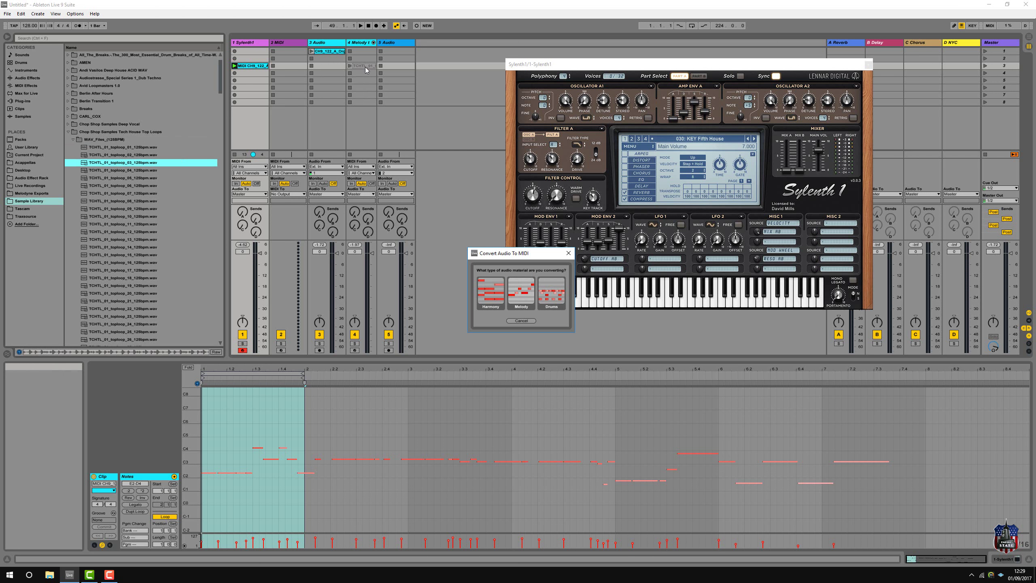
left_click(521, 321)
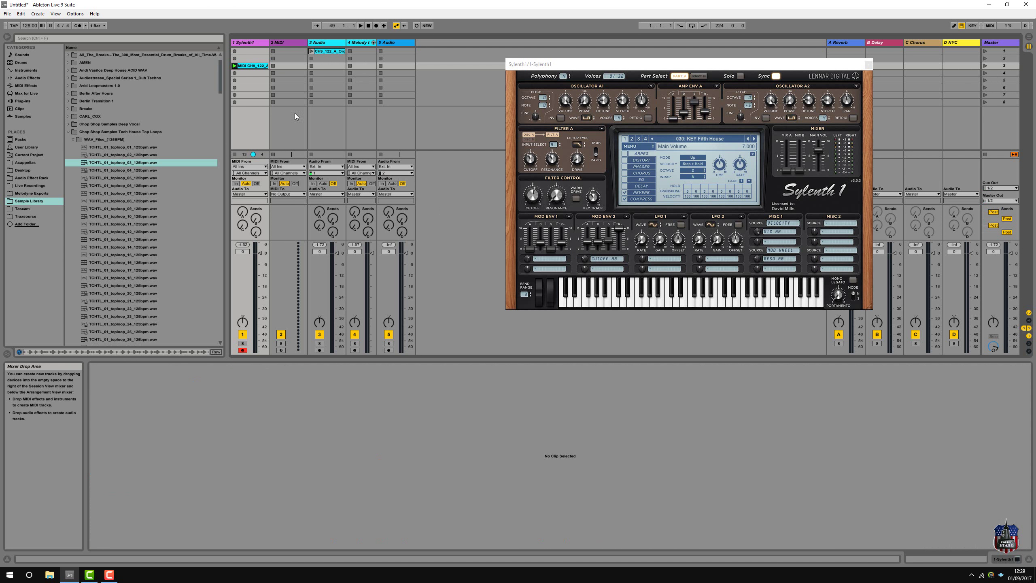
left_click_drag(110, 163, 386, 65)
Play the top loop together with the Sylenth1 bass clip, restarting playback once, and stop the clips.
left_click(380, 65)
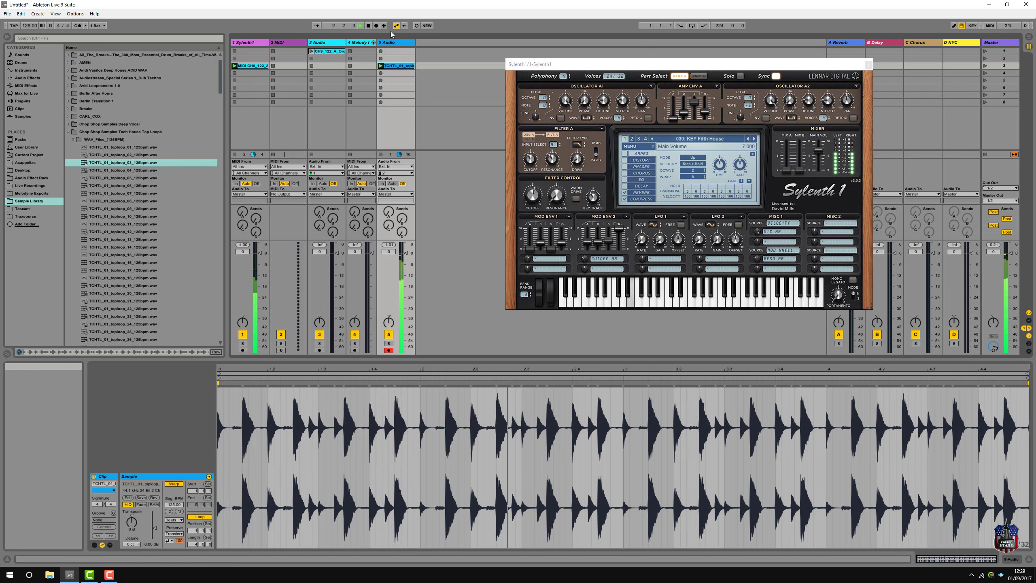
left_click(368, 26)
left_click(380, 65)
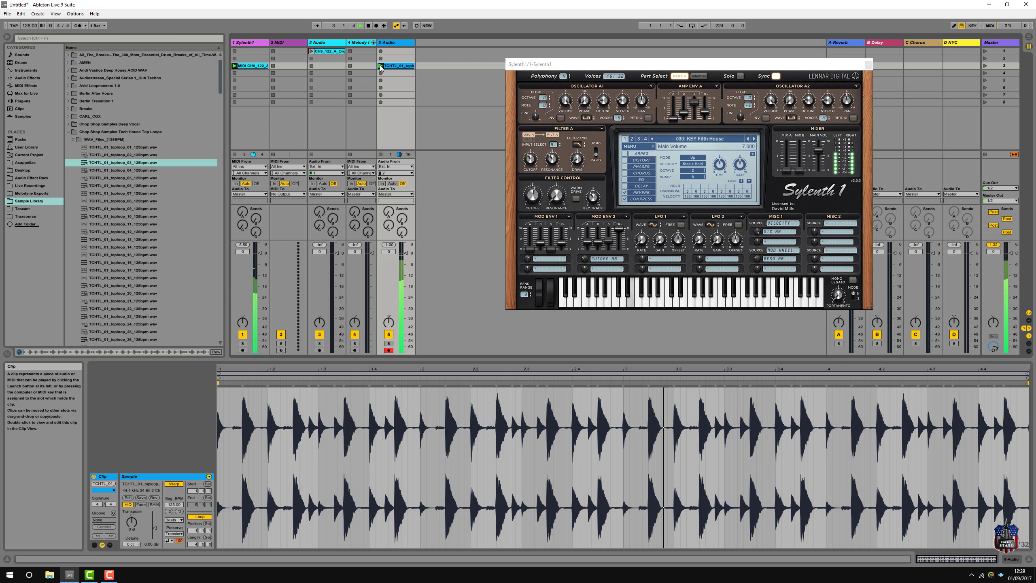
left_click(380, 155)
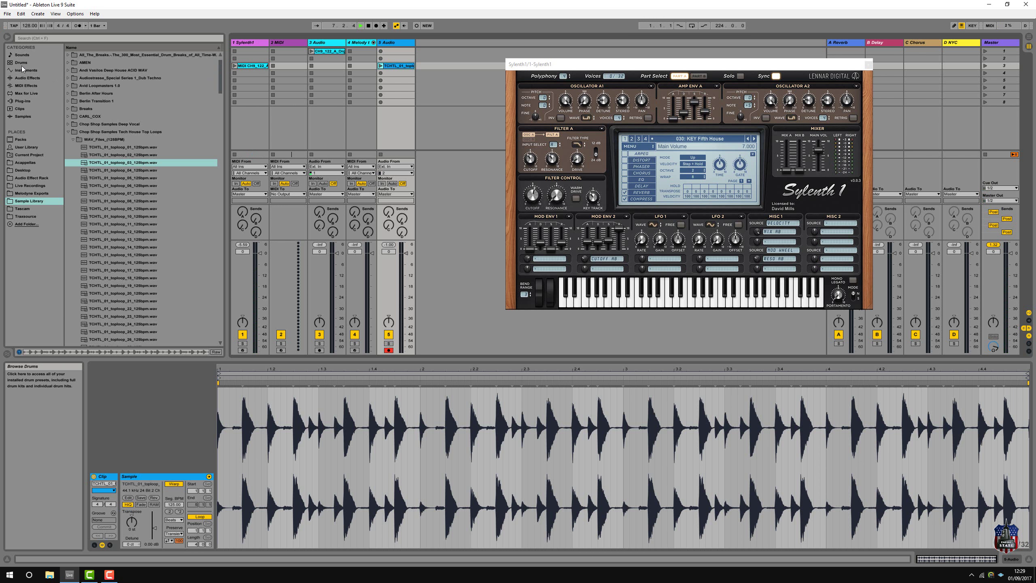
Load the Kick C clip from the User Library's Kicks clips into scene 3 of track 2 and launch the scene.
left_click(22, 148)
left_click(68, 54)
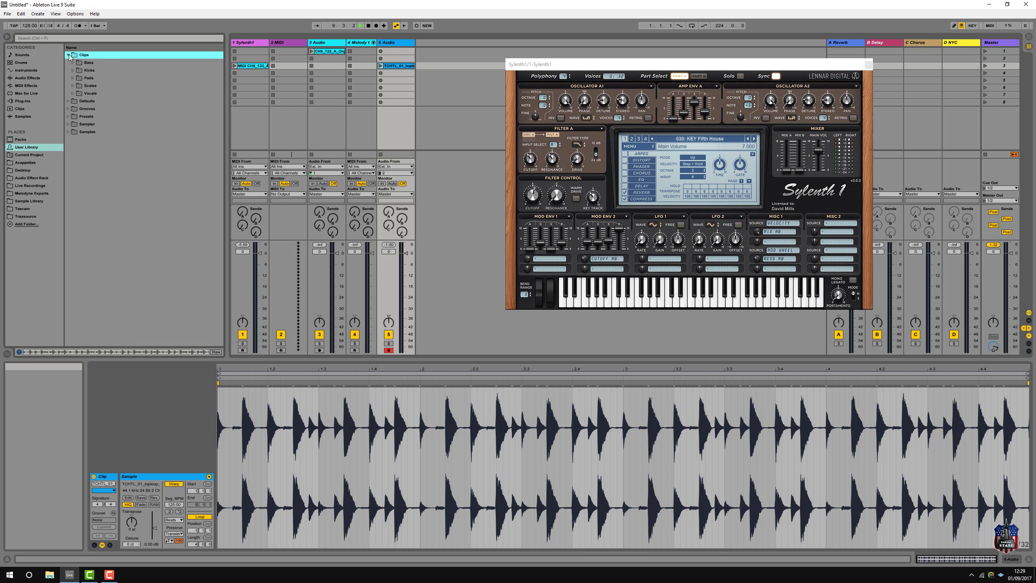
left_click(73, 69)
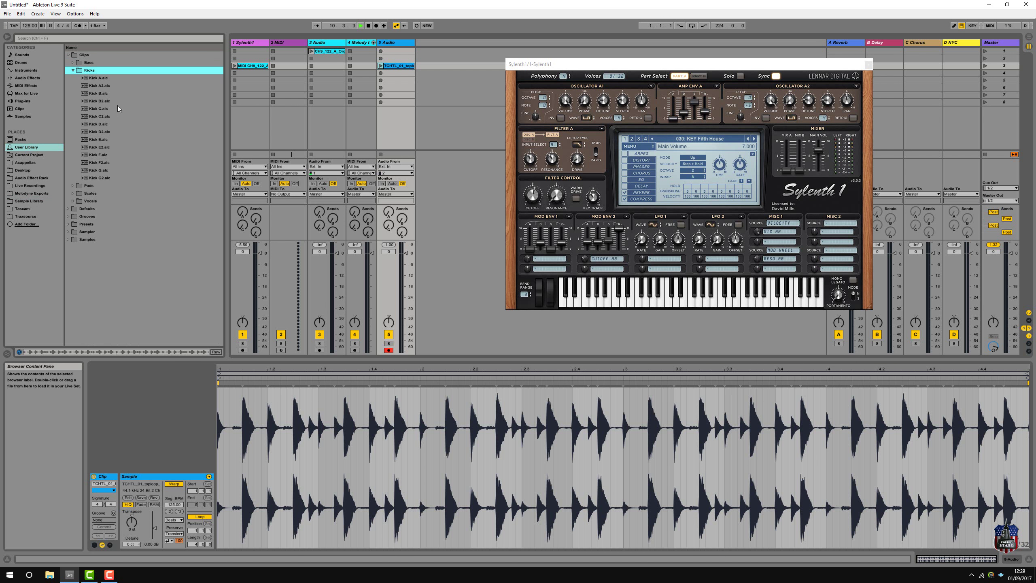
left_click(95, 109)
left_click_drag(175, 100, 287, 52)
double_click(285, 66)
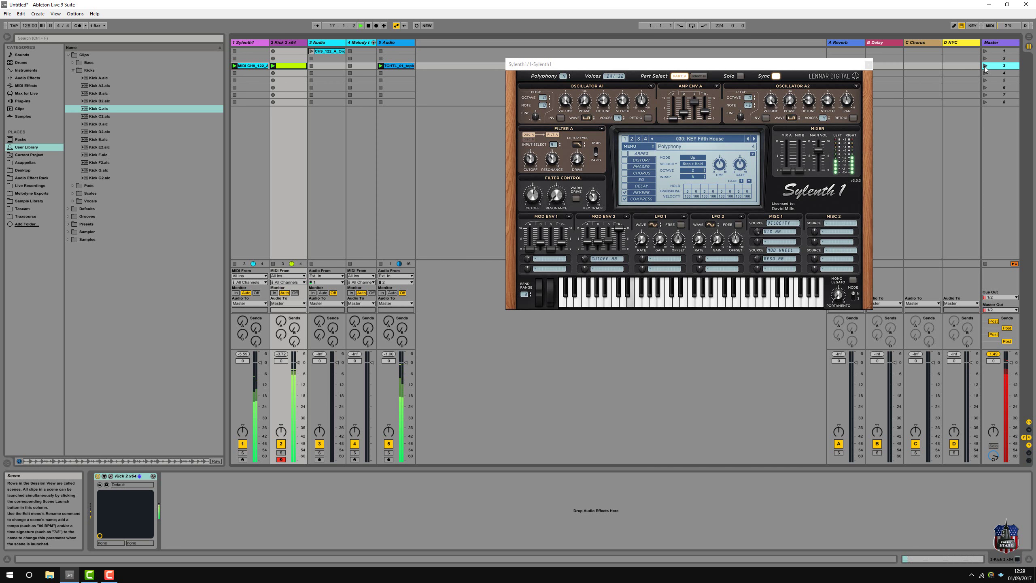
Close the Sylenth1 window and open the bass MIDI clip with its note view folded to the used notes.
left_click(869, 65)
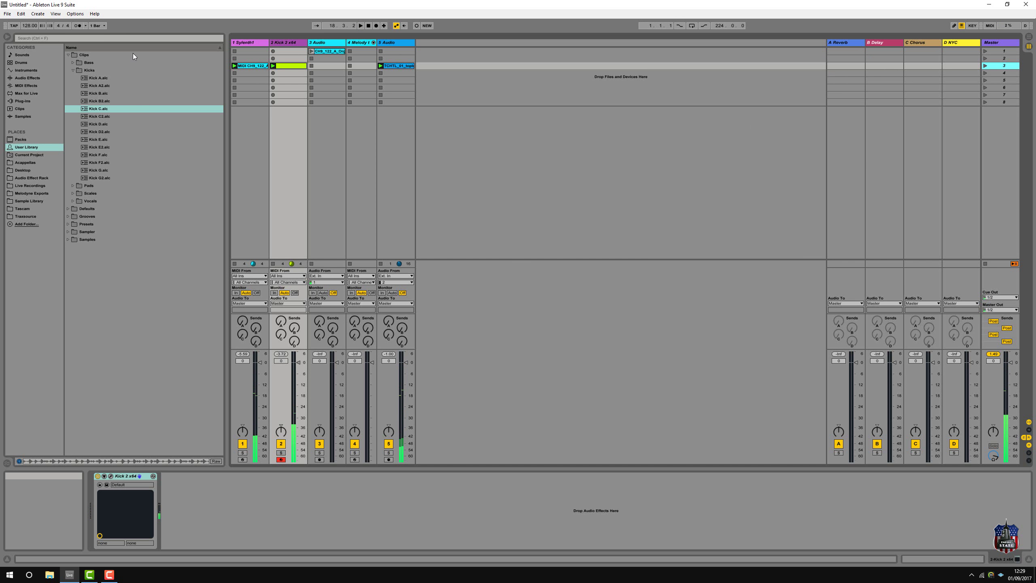
double_click(249, 65)
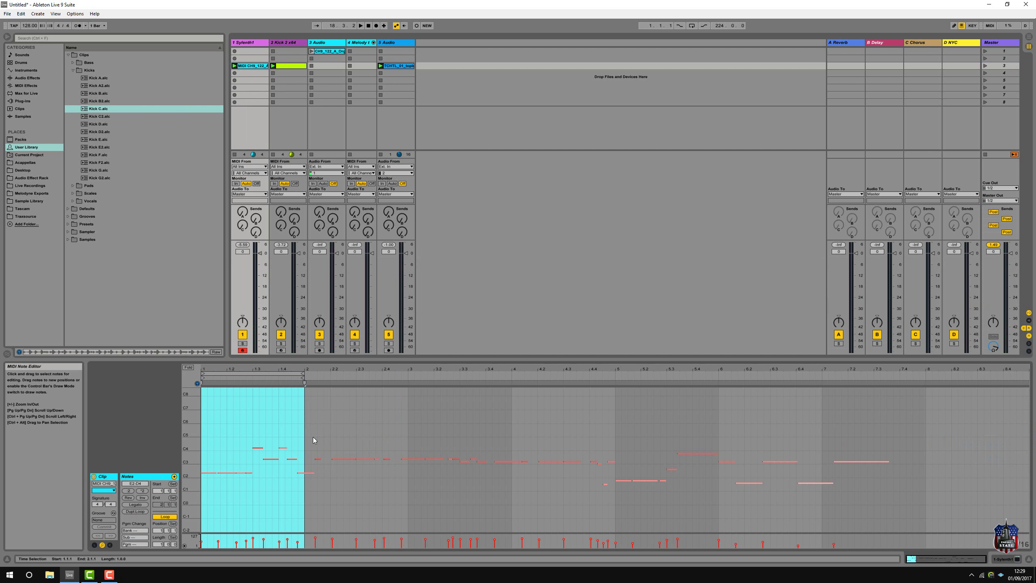
left_click(189, 368)
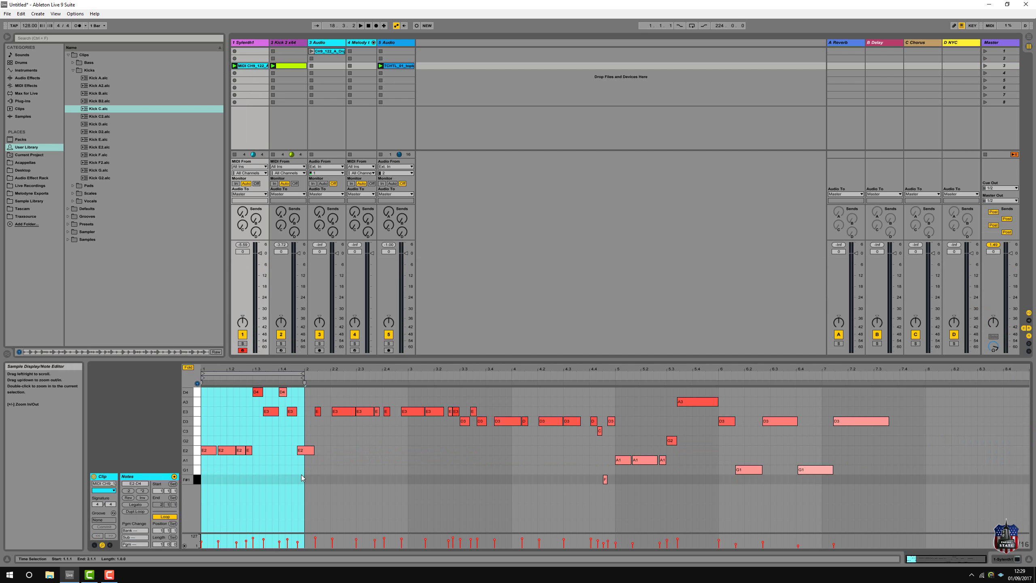
Select the bass notes in the clip's first bar and quantize them.
left_click_drag(301, 466, 209, 392)
right_click(260, 395)
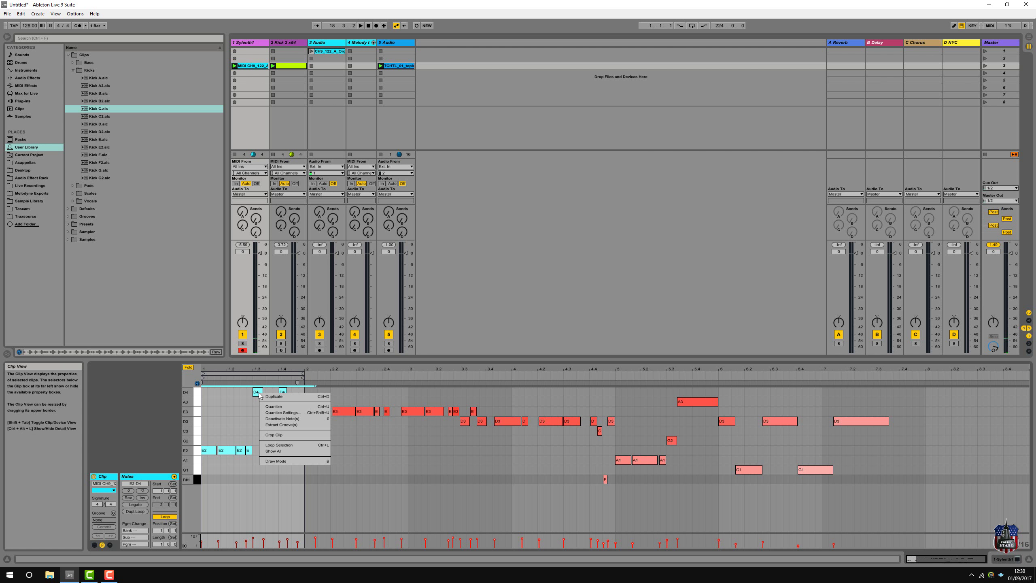
left_click(273, 406)
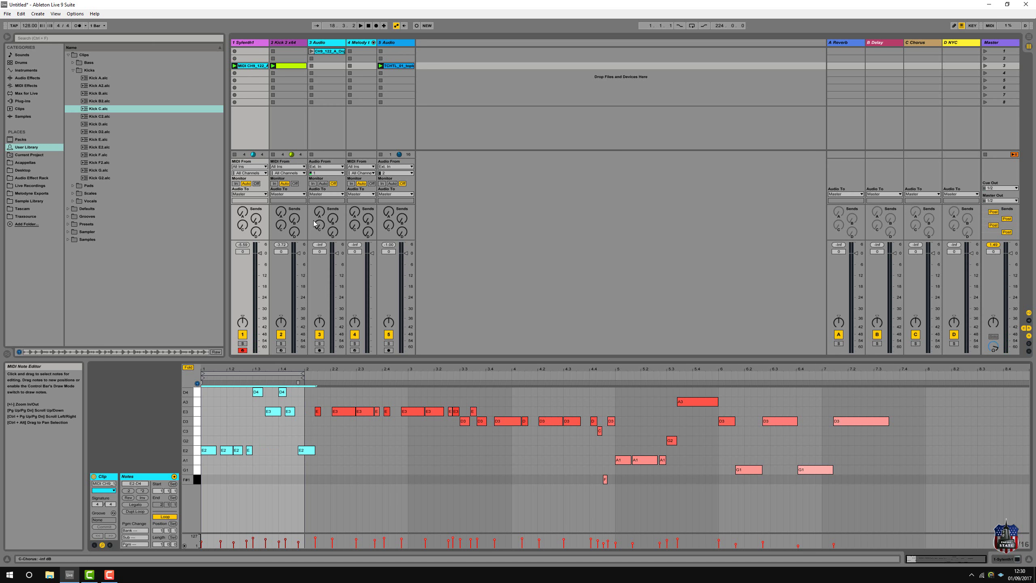
Play the clips and, in the first bar, move the first D4 note to G2, the short E2 before it to C3 and the second E3 to D3.
left_click(234, 66)
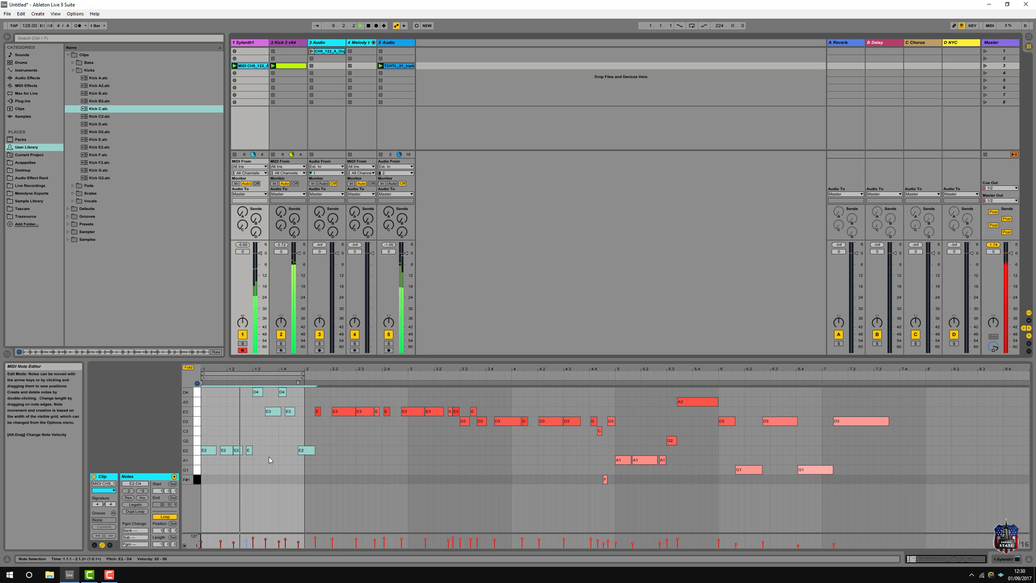
left_click(287, 427)
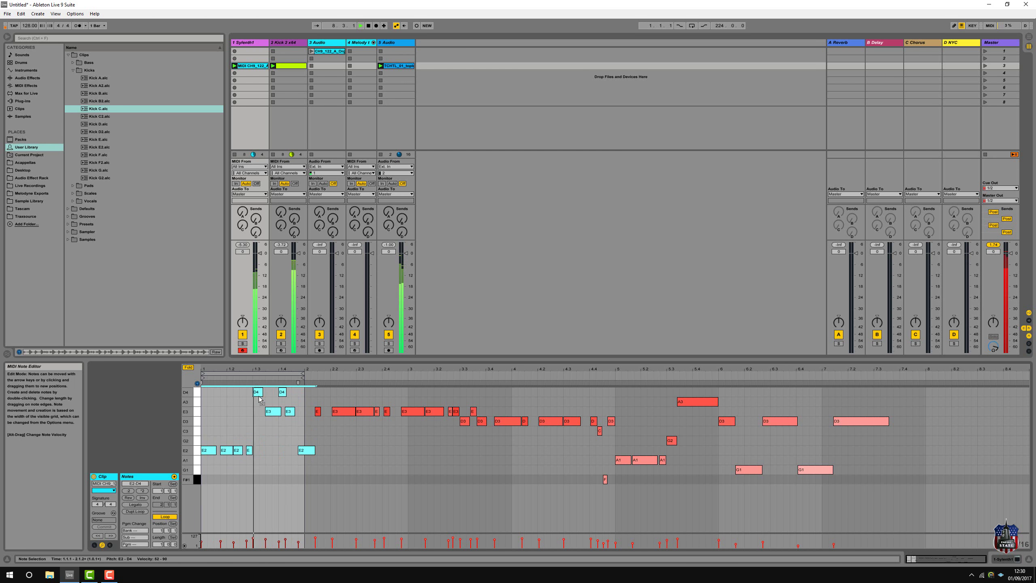
left_click(258, 377)
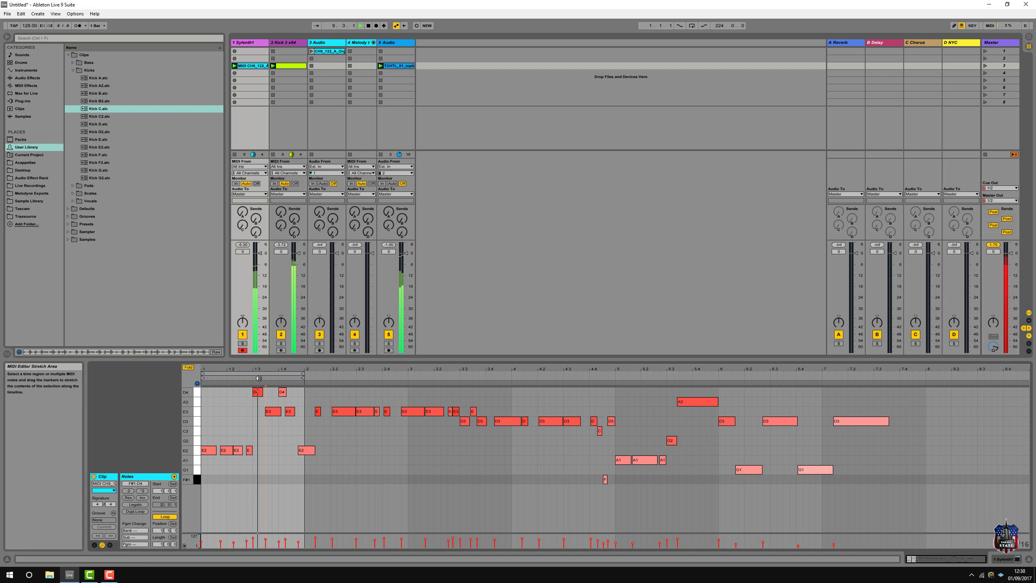
left_click_drag(258, 392, 259, 432)
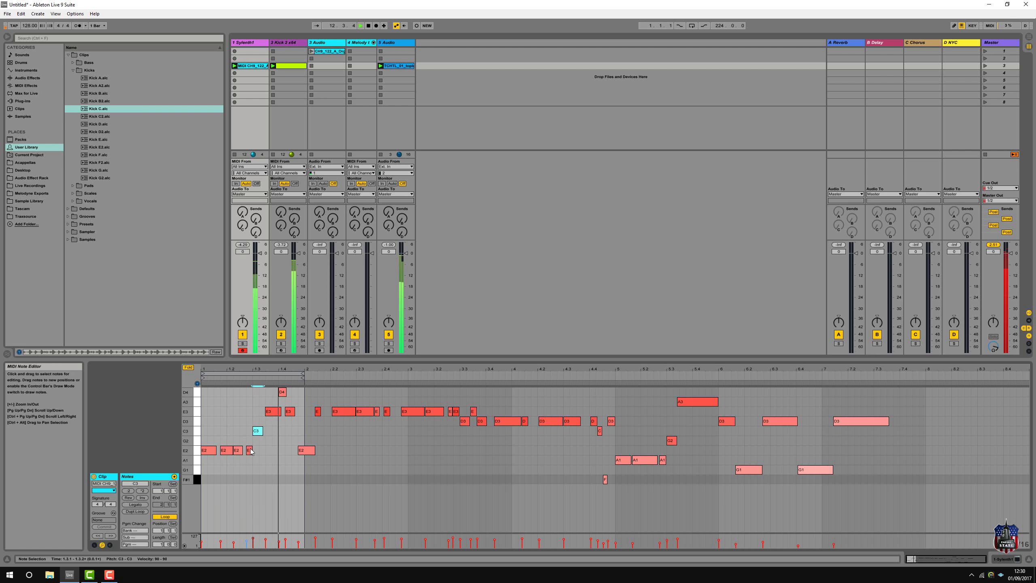
mouse_move(251, 451)
left_mouse_down()
mouse_move(251, 432)
mouse_move(258, 441)
left_mouse_up()
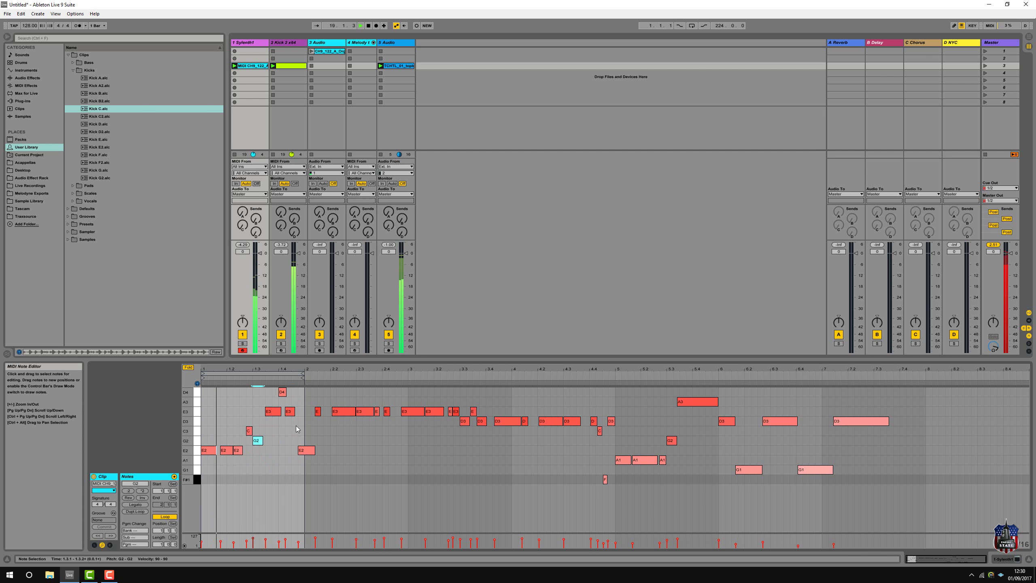
left_click_drag(290, 411, 291, 422)
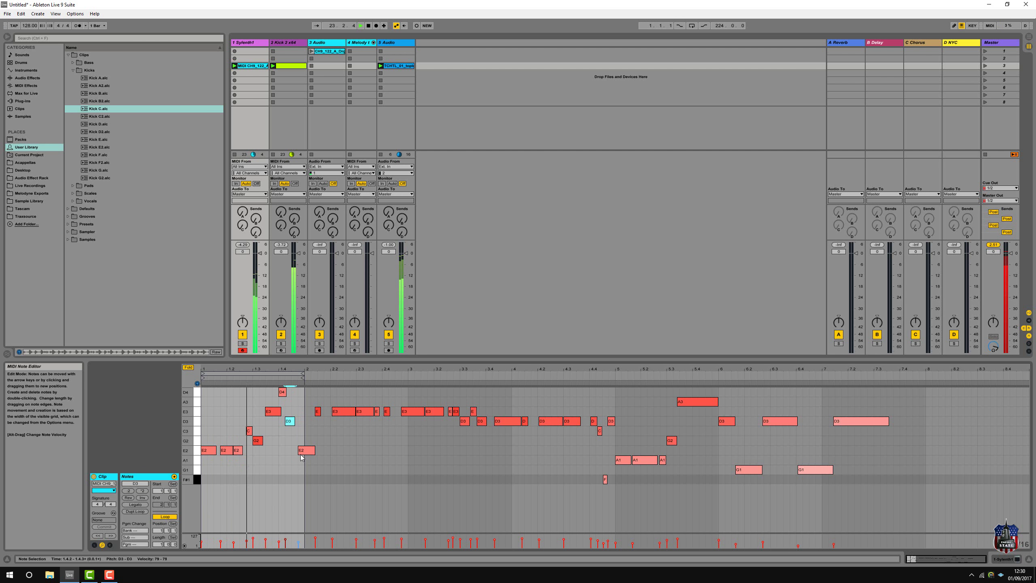
Delete the first bar's G2 note, then lengthen the C3 note up to the E3 and the second E2 note up to the C3.
left_click(258, 441)
key("Delete")
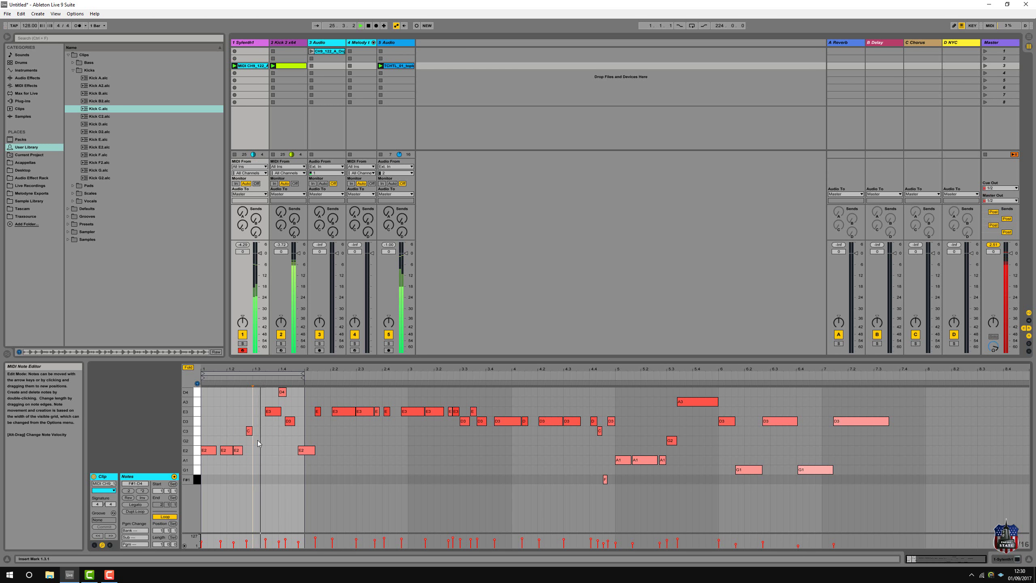
left_click_drag(252, 431, 265, 432)
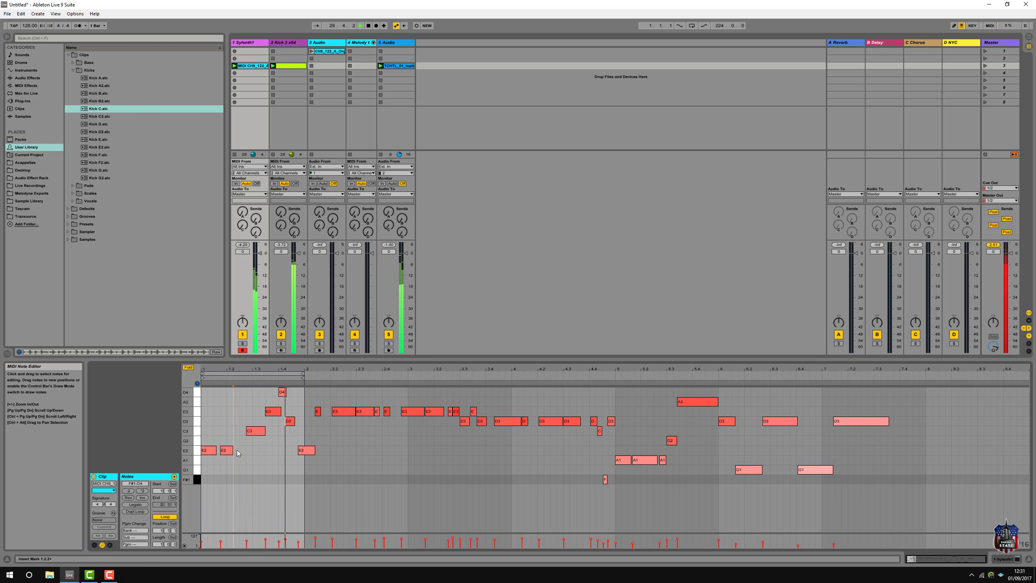
left_click_drag(231, 449, 246, 450)
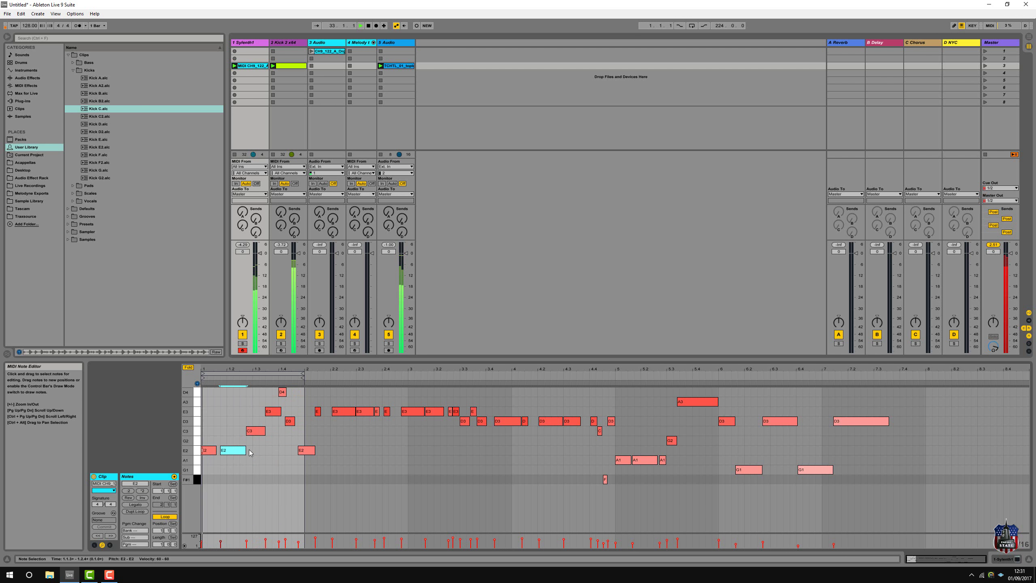
Deactivate the remaining D4 note in the first bar, switching the neighbouring D3 note off and back on to compare.
left_click(291, 421)
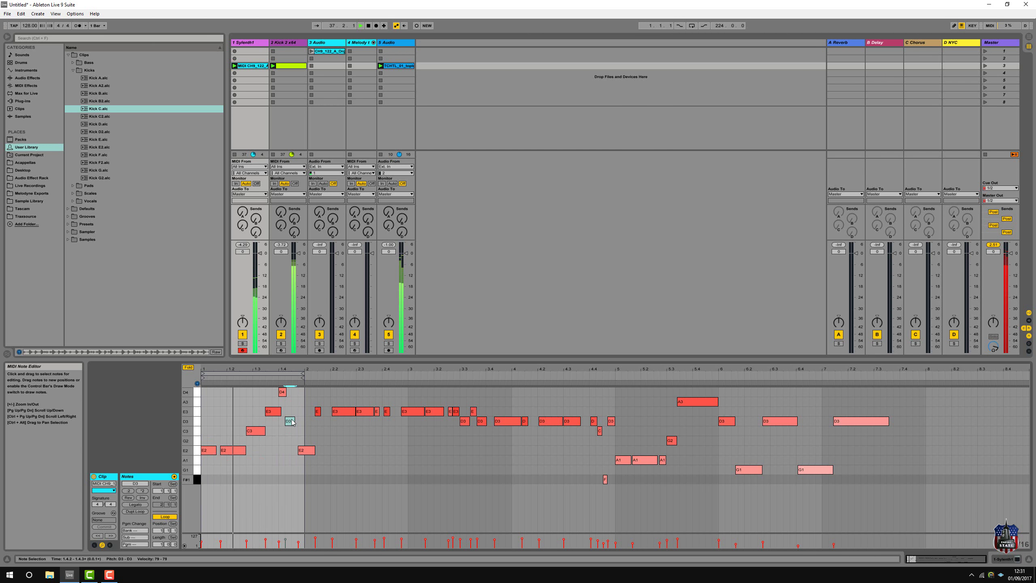
left_click(281, 392)
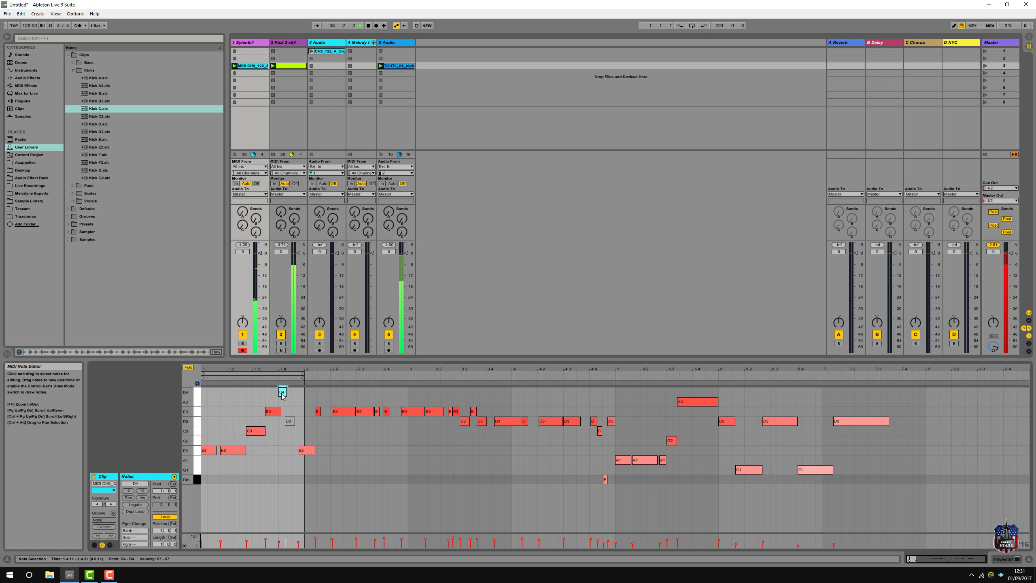
left_click(289, 422)
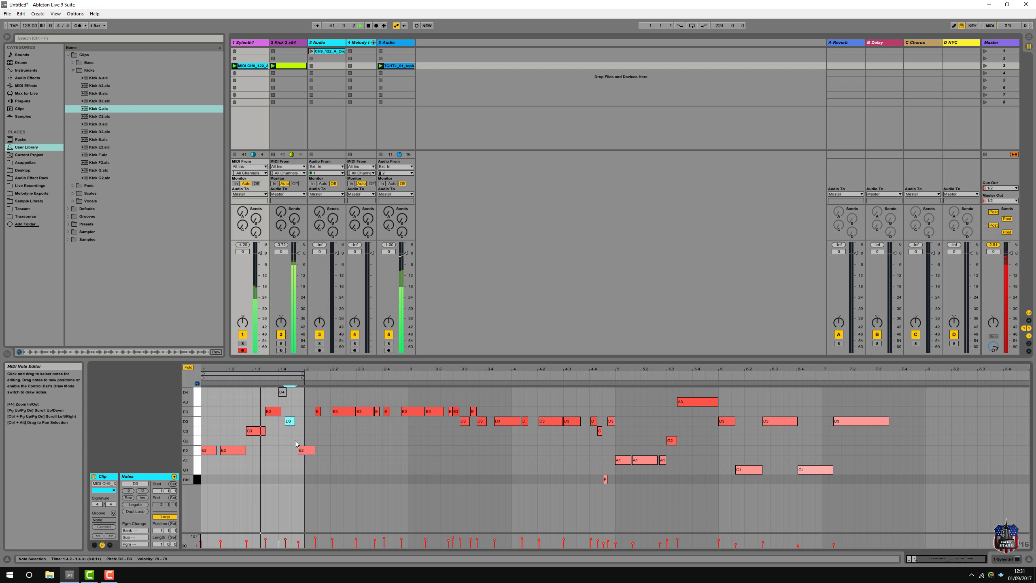
Shorten the first bar's last E2 note to end at the bar line, raise it to D3, and restart playback.
left_click_drag(314, 451, 305, 451)
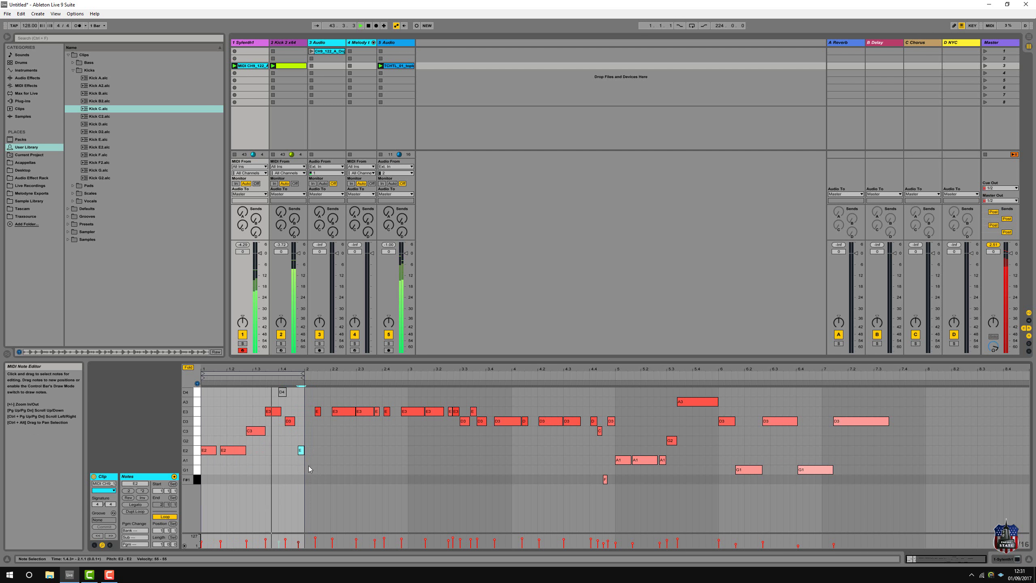
left_click_drag(302, 452, 302, 423)
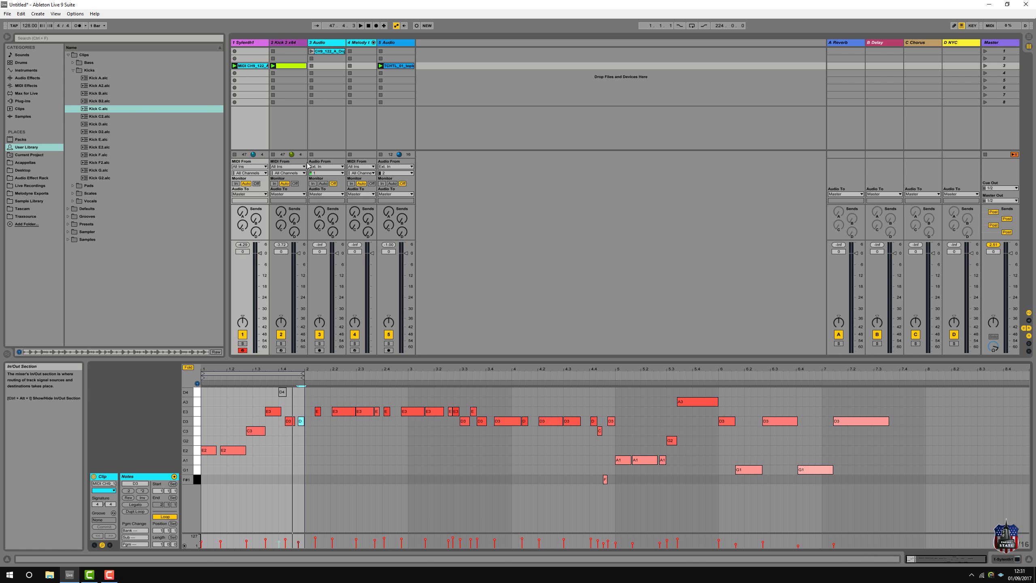
key("space")
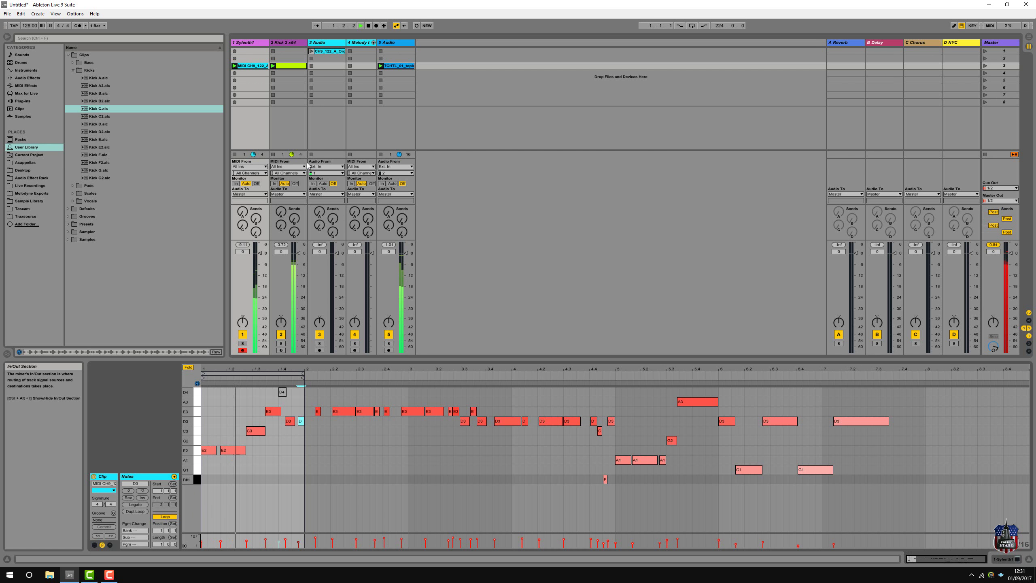